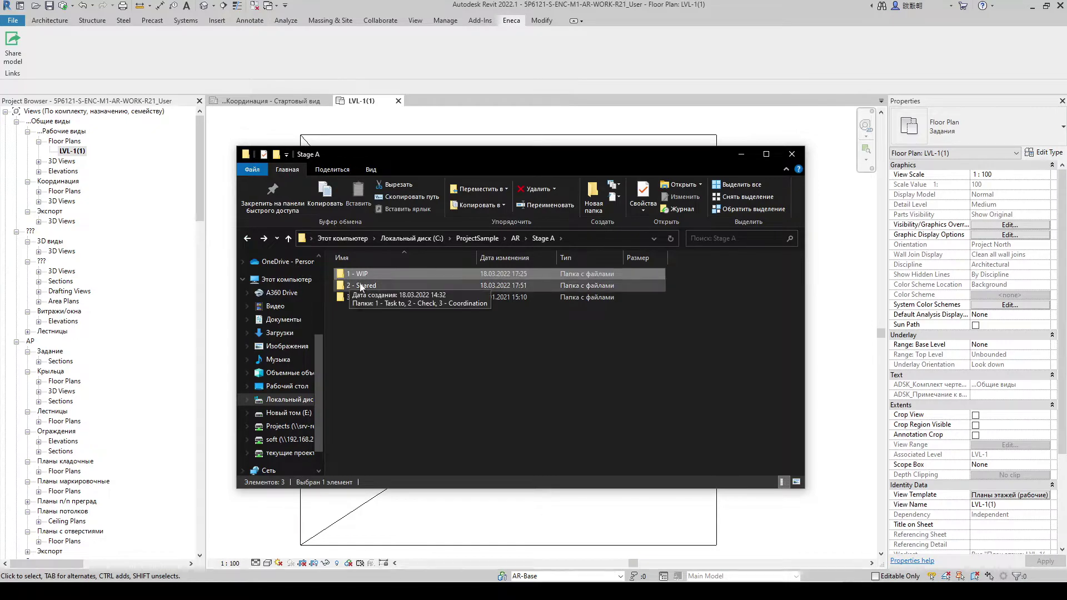
- Check the contents of the 1 - Task to folder inside 2 - Shared, and return to the model
double_click(382, 284)
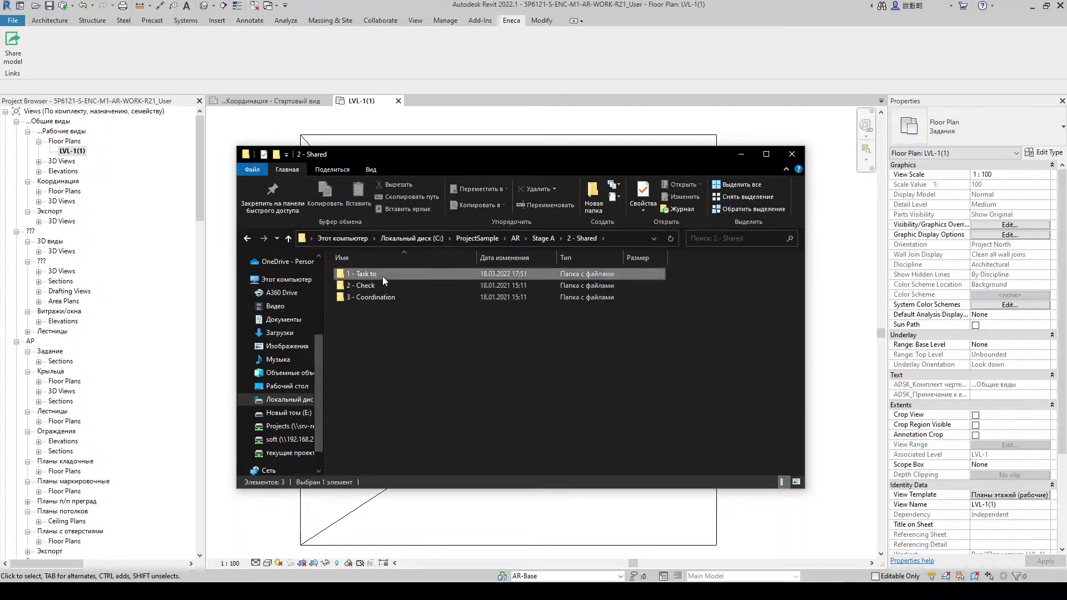
double_click(382, 276)
left_click_drag(715, 374, 329, 263)
left_click(742, 159)
- Review the project's user-created worksets in the Worksets dialog and close it
left_click(503, 578)
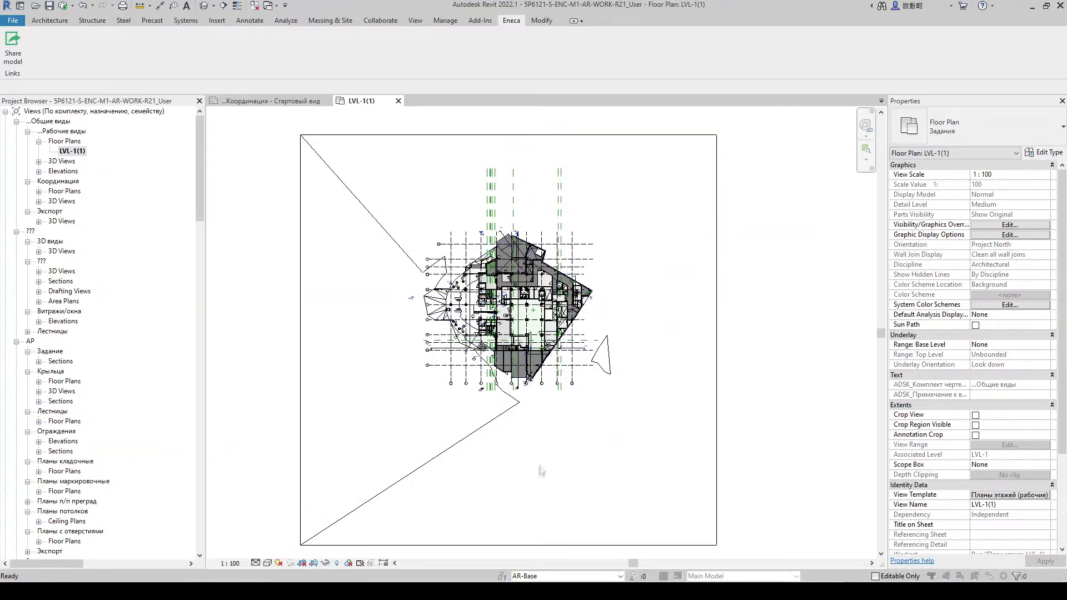
left_click_drag(552, 129, 552, 137)
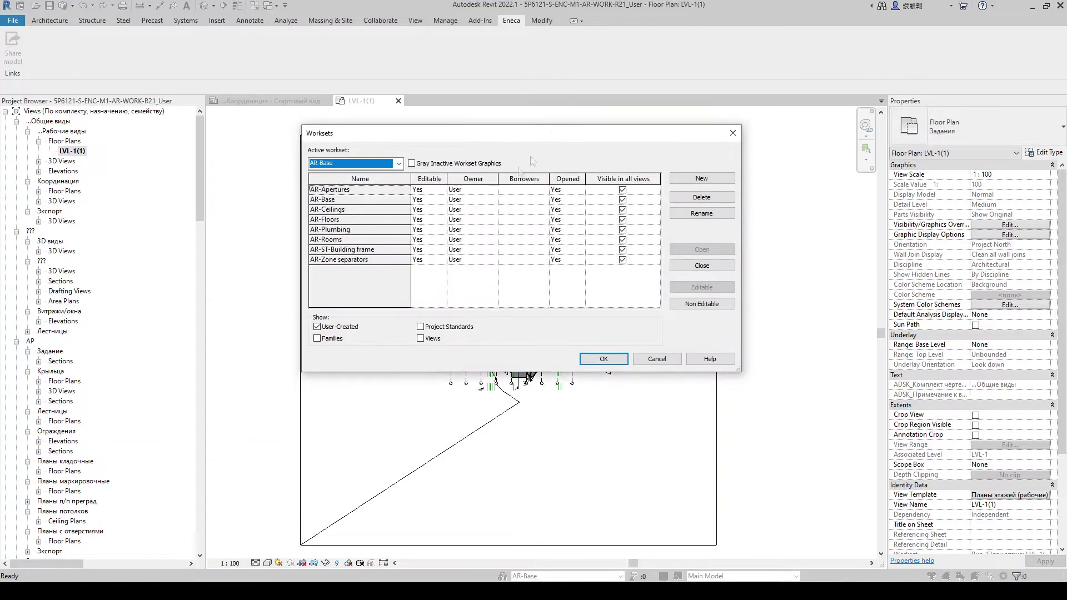
left_click(367, 263)
left_click_drag(346, 189, 370, 293)
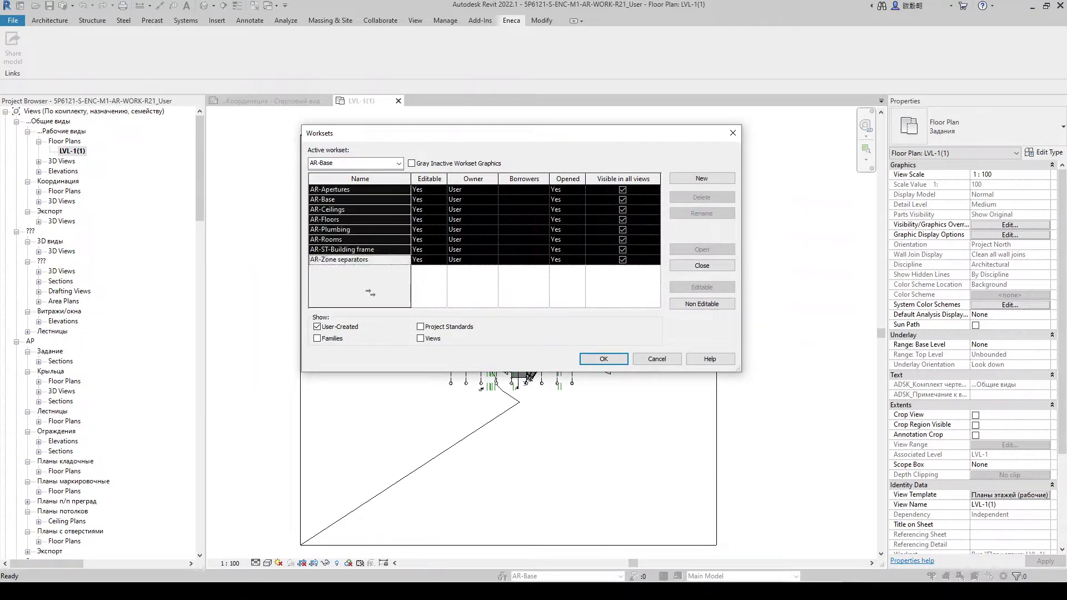
left_click(602, 360)
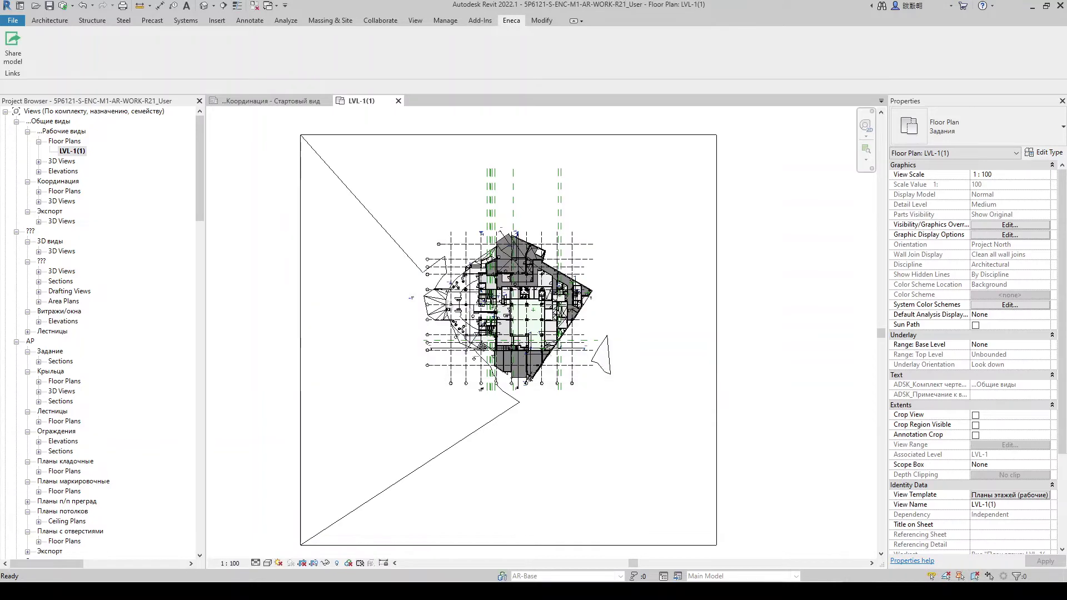
- Open the Share Model tool and keep replacement of -WORK- with -SHAR- enabled for the file name
left_click(12, 47)
left_click_drag(161, 71, 241, 116)
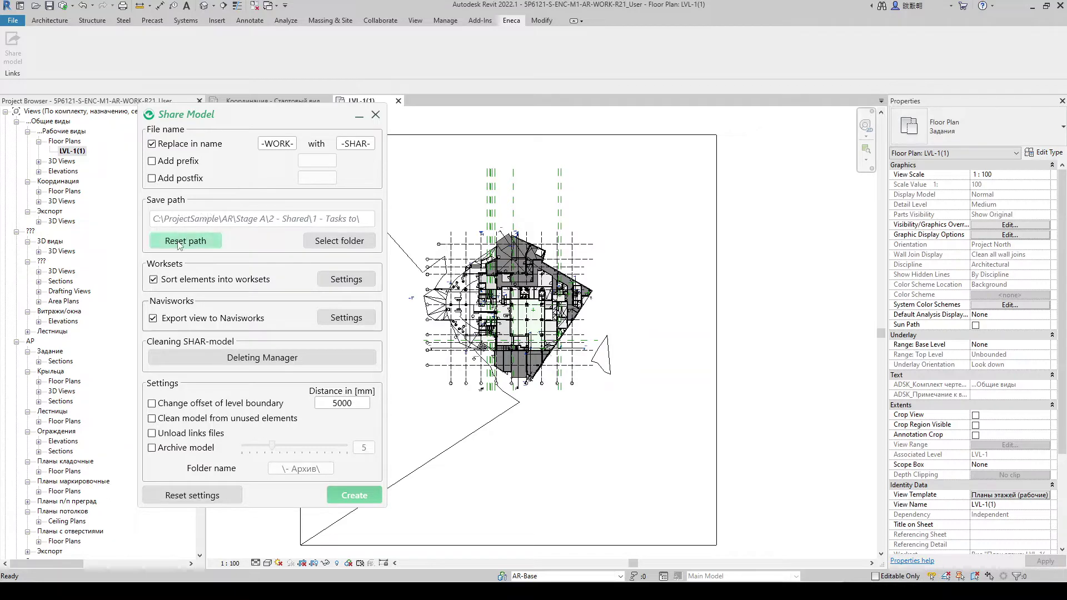
left_click(158, 145)
left_click(157, 144)
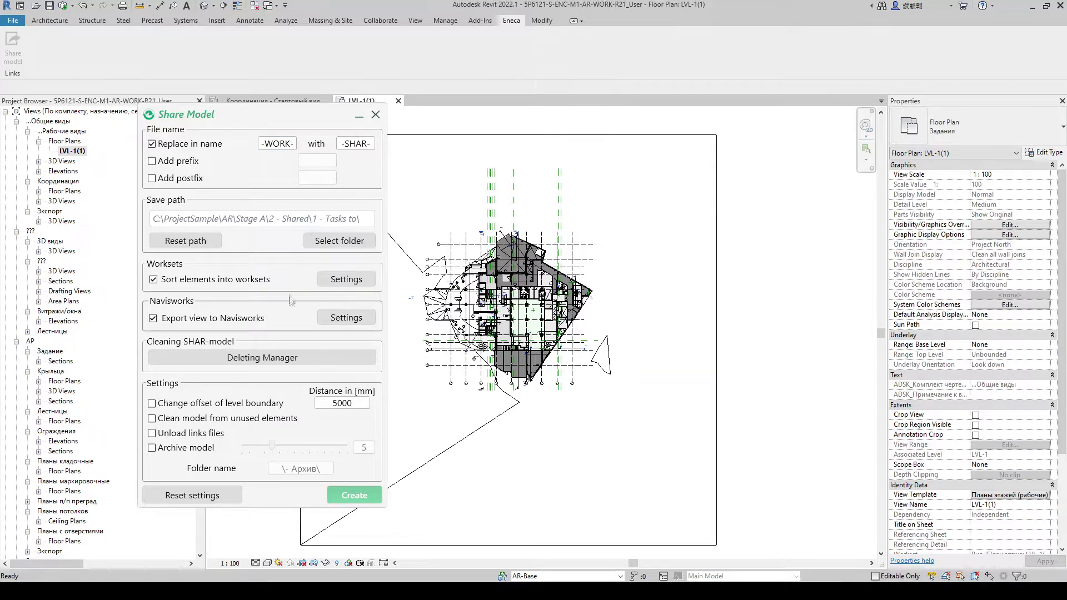
- Set the section designation to AR in the workset sorting settings and save them
left_click(362, 286)
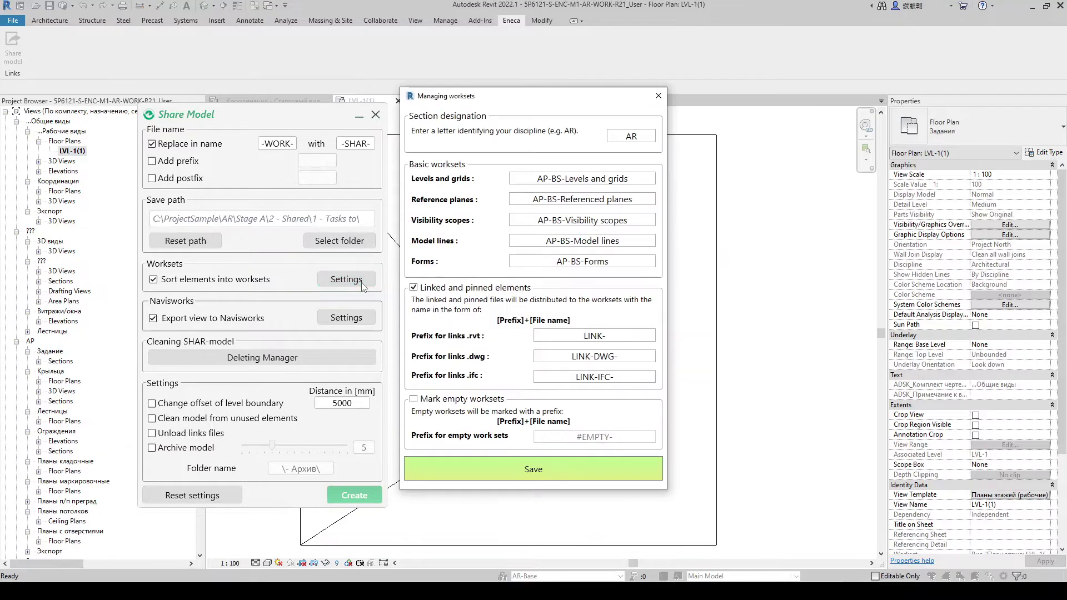
left_click_drag(448, 103, 470, 120)
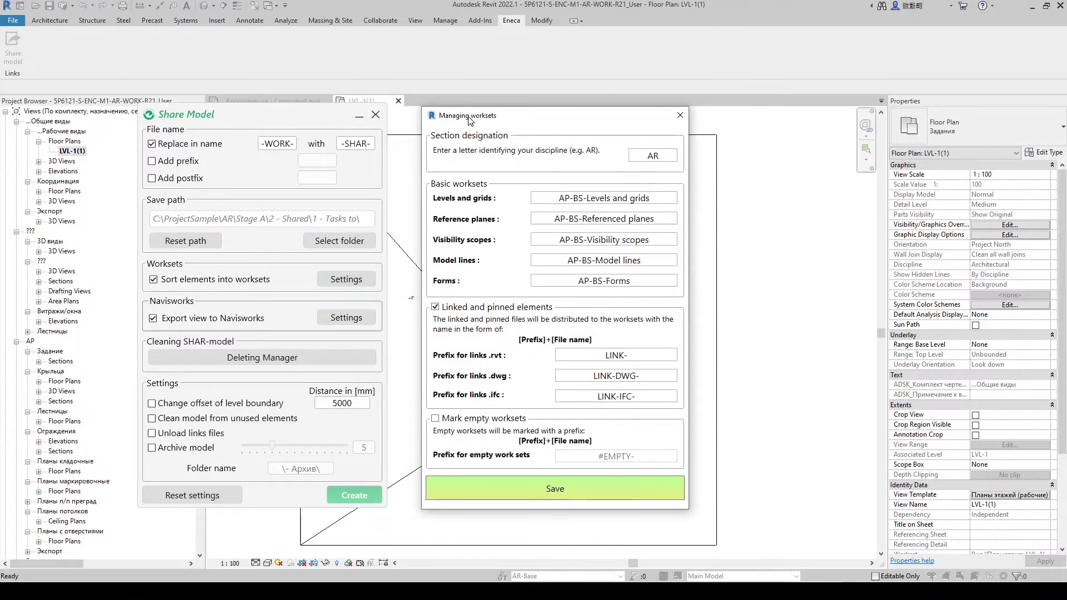
double_click(651, 156)
type("Ф")
type("AR")
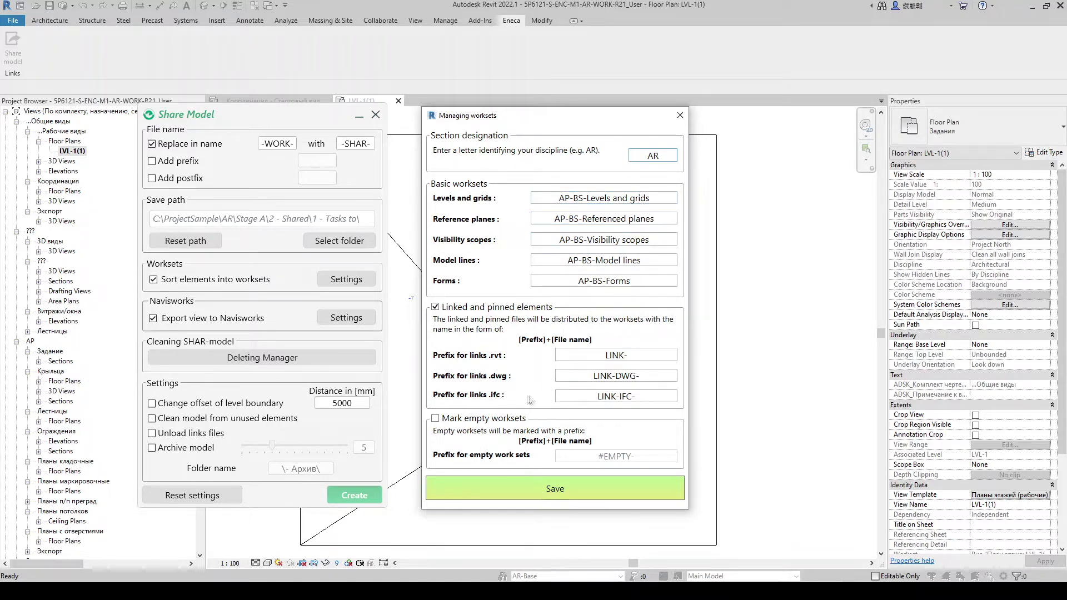
left_click(558, 496)
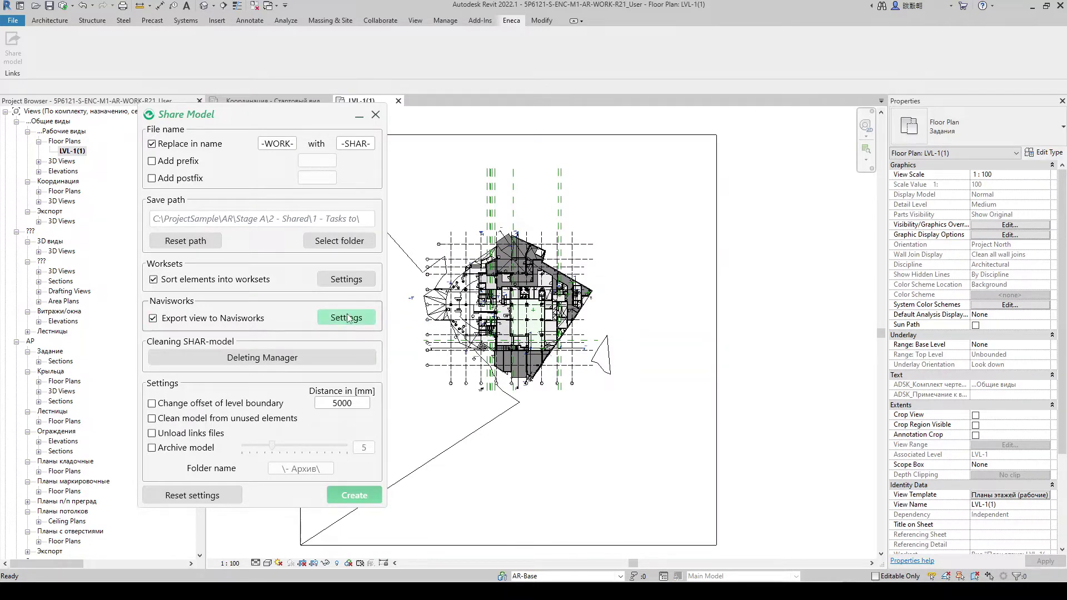
- Set the coordinates to Shared in the Navisworks export settings and save them
left_click(348, 318)
left_click_drag(151, 95, 487, 143)
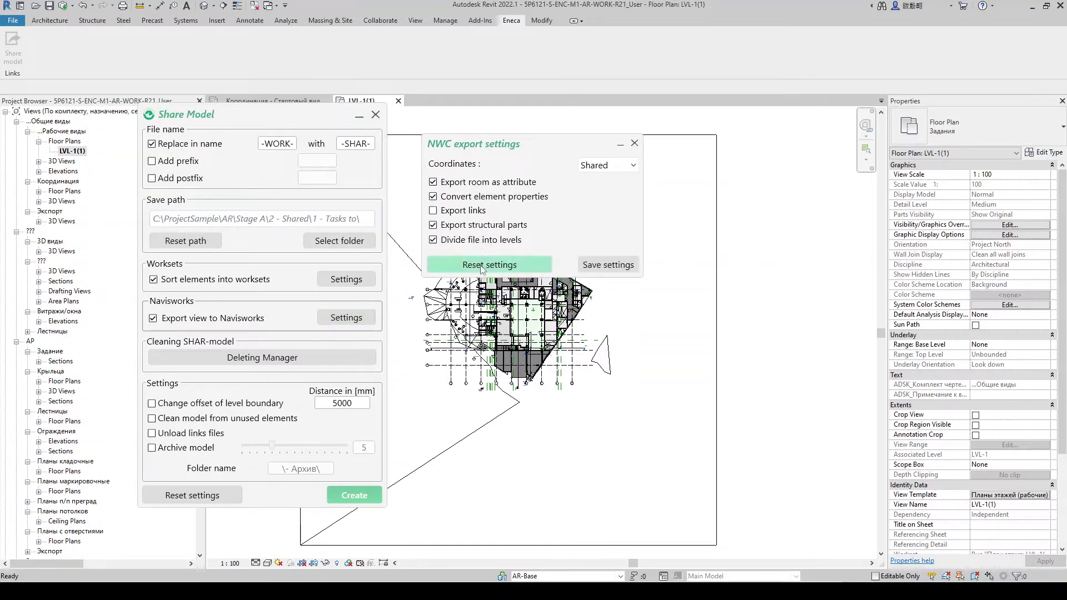
left_click(595, 166)
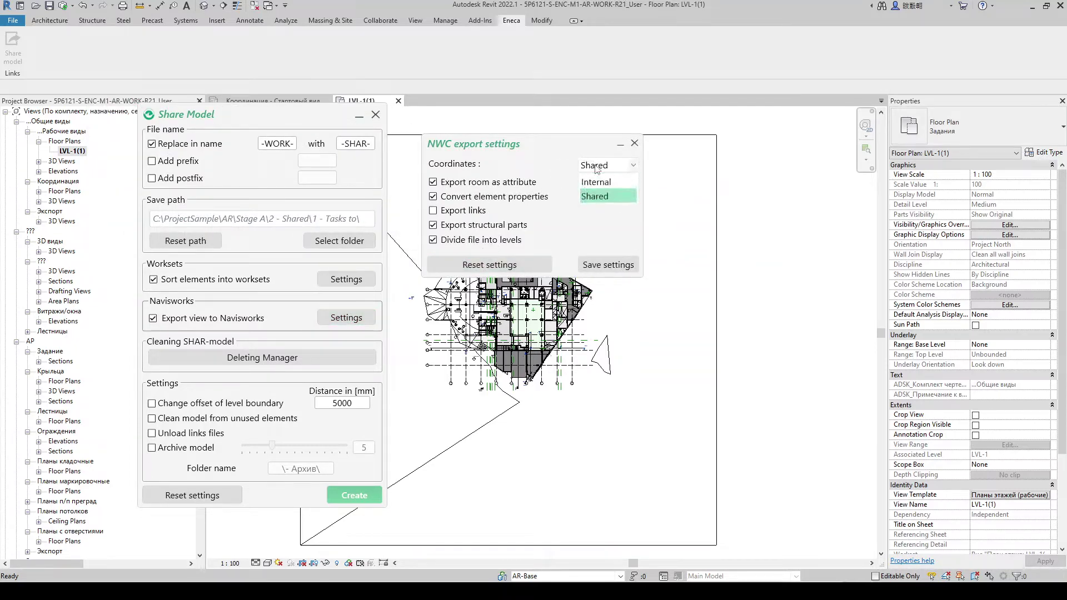
left_click(595, 196)
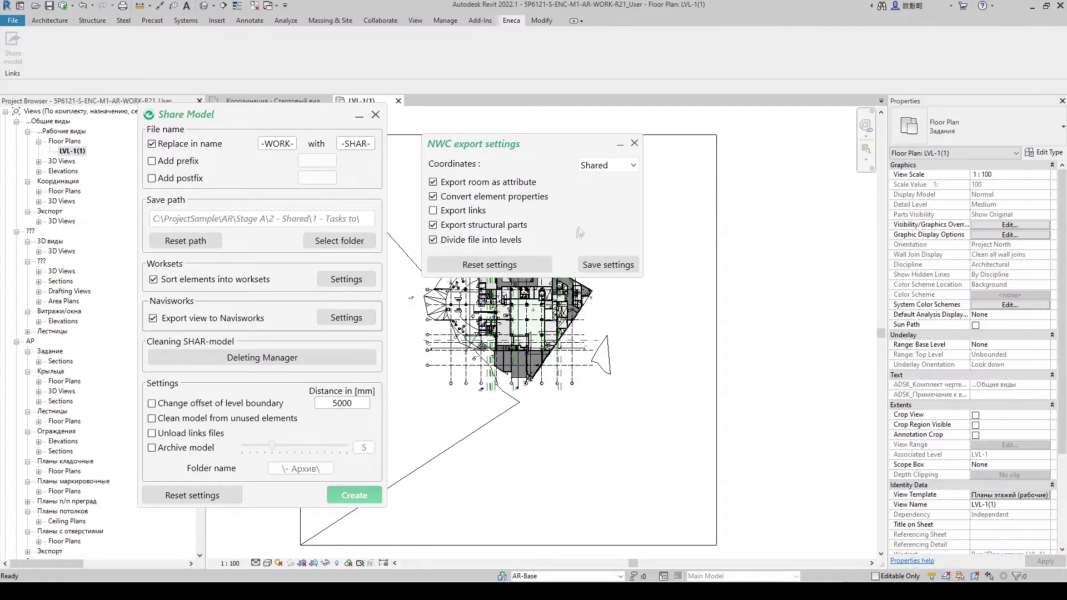
left_click(592, 269)
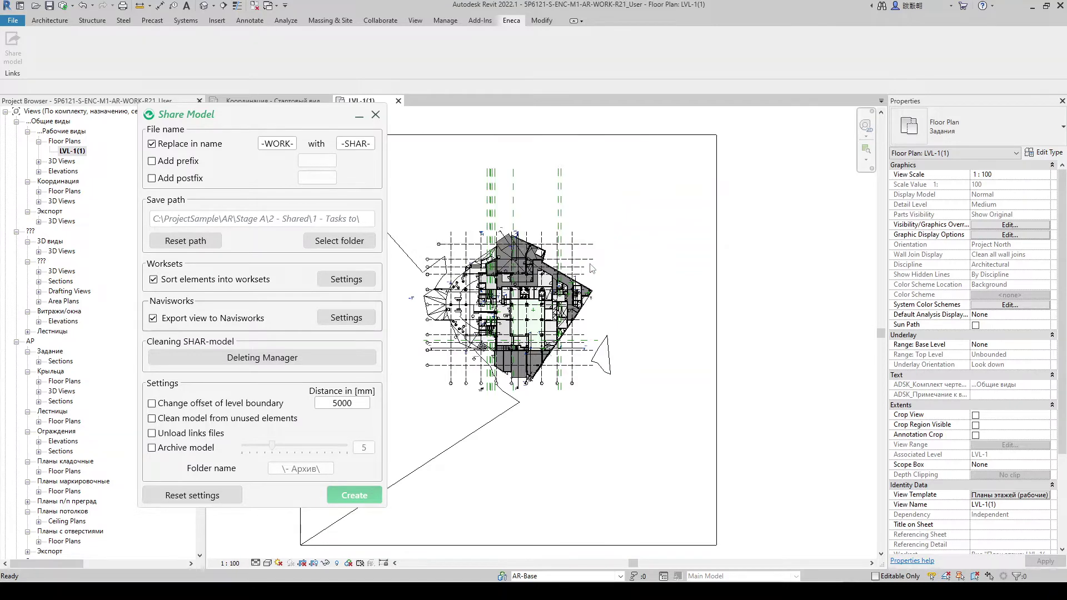
- Mark the whole AS sheet group for removal in the Deleting Manager
left_click(344, 361)
left_click_drag(382, 176, 469, 162)
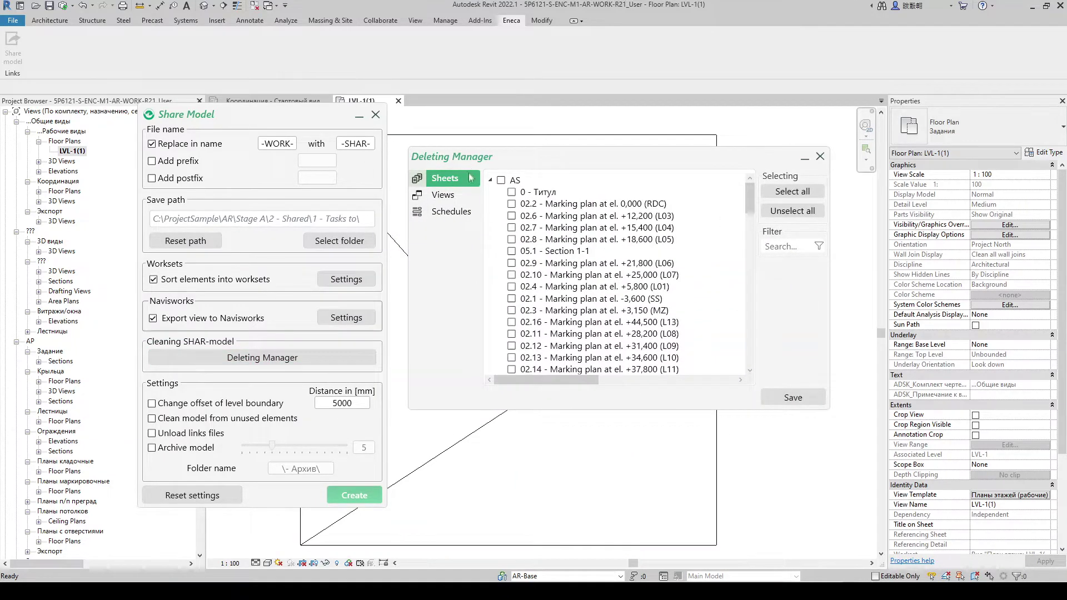
mouse_move(749, 202)
left_mouse_down()
mouse_move(748, 254)
mouse_move(746, 191)
left_mouse_up()
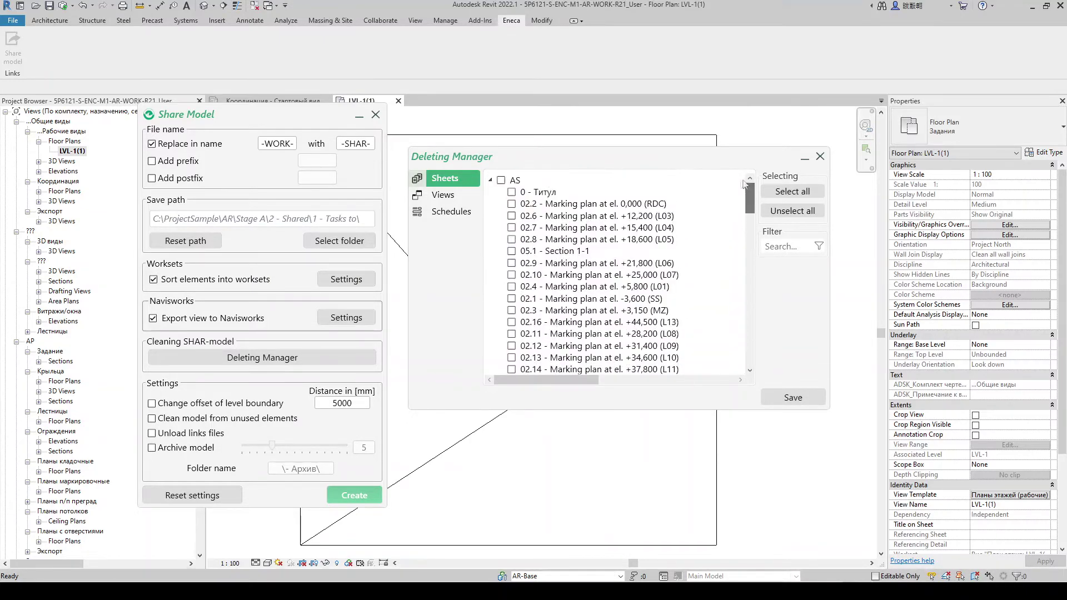
left_click(489, 181)
left_click(490, 217)
left_click(490, 181)
left_click(501, 180)
left_click(489, 180)
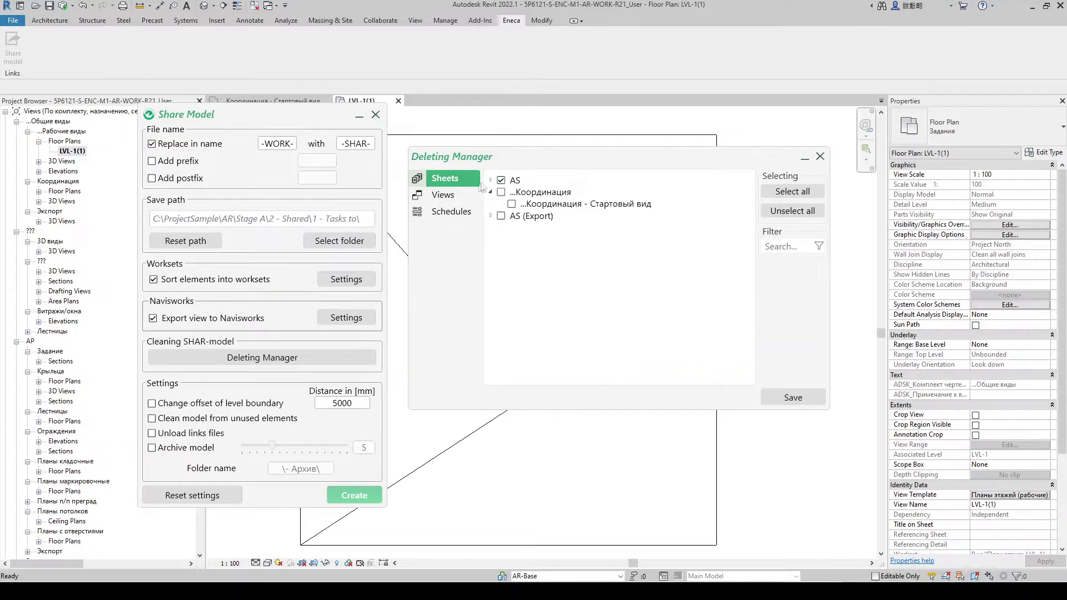
- Examine the top-level schedule groups in the Deleting Manager by collapsing their contents
left_click(451, 212)
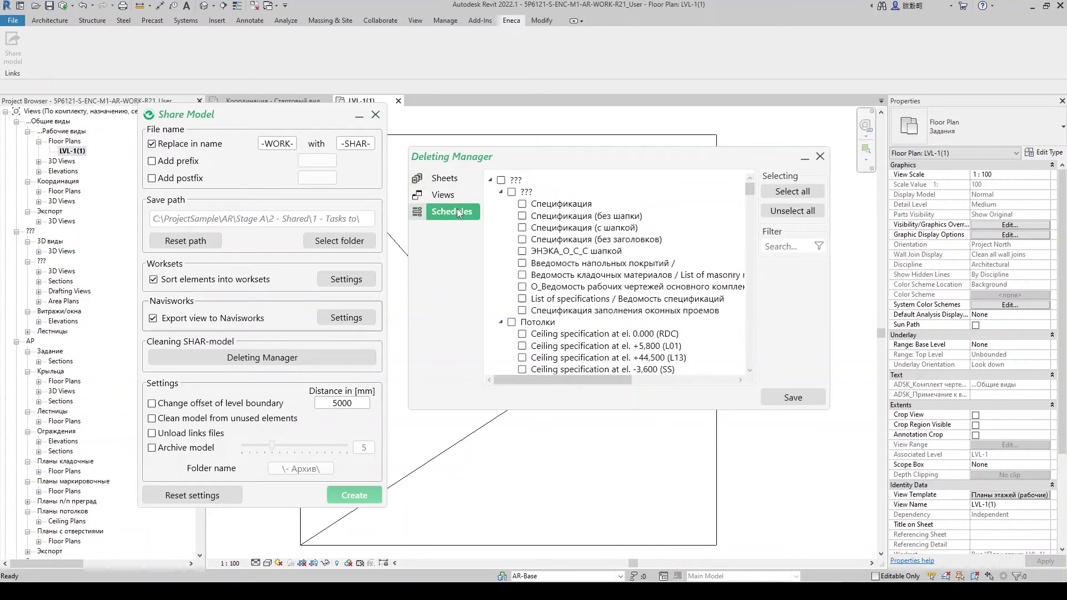
left_click(491, 181)
left_click(491, 193)
left_click(491, 204)
left_click(491, 215)
left_click(490, 228)
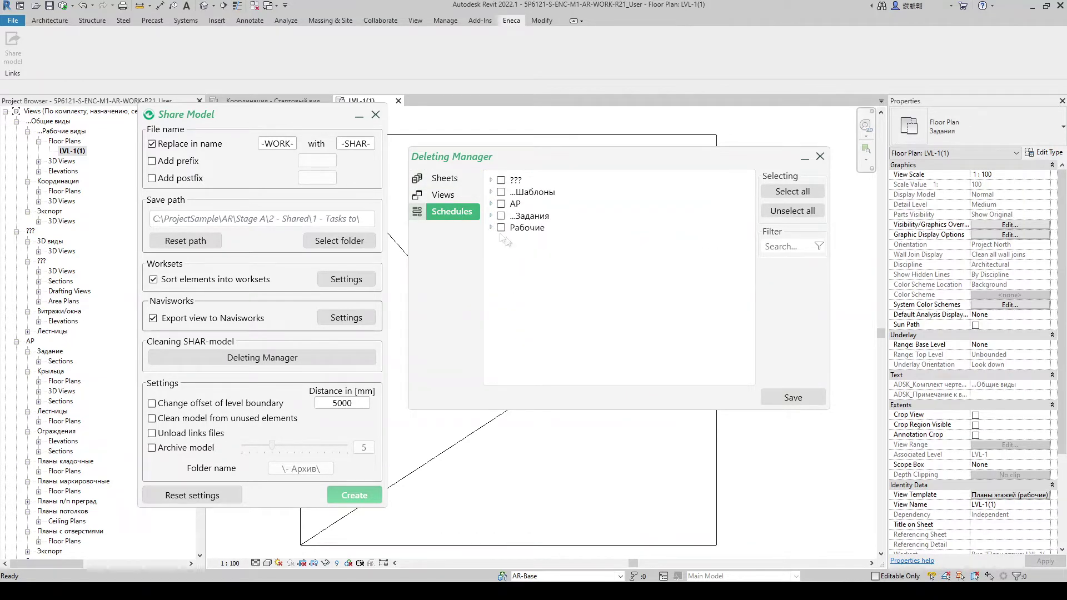
- Filter the sheets by "Коор", mark the ...Координация group for deletion, and save the deletion list
left_click(451, 179)
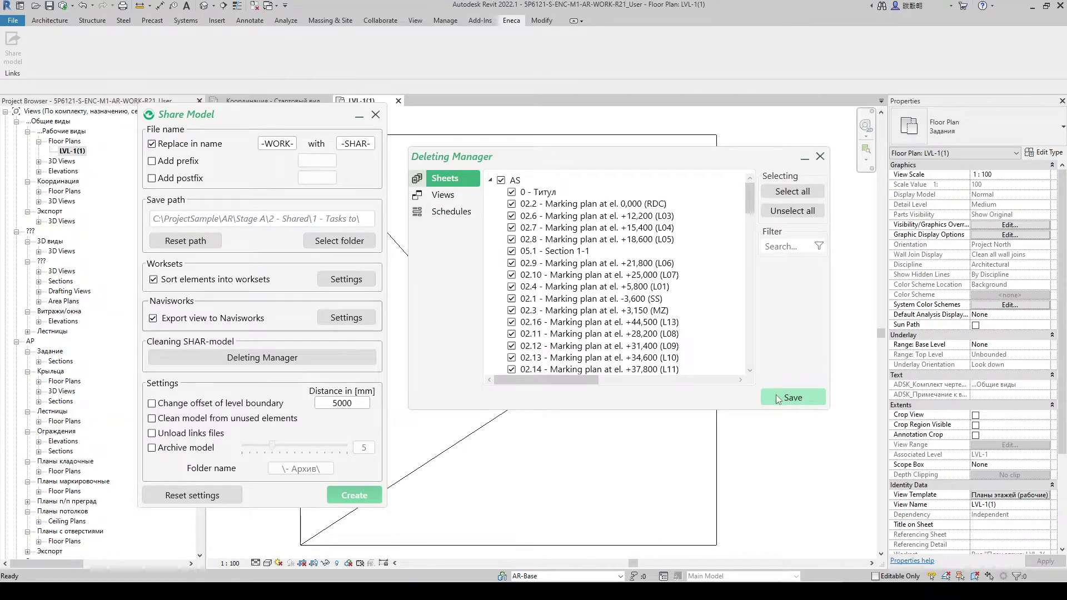
left_click_drag(751, 201, 742, 375)
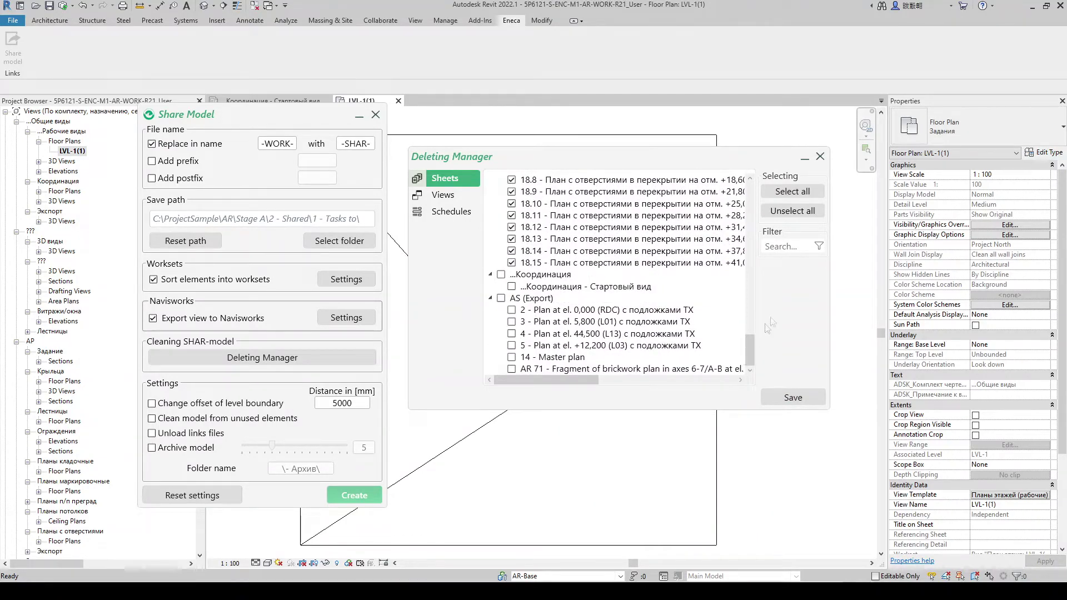
left_click(795, 245)
type("Коор")
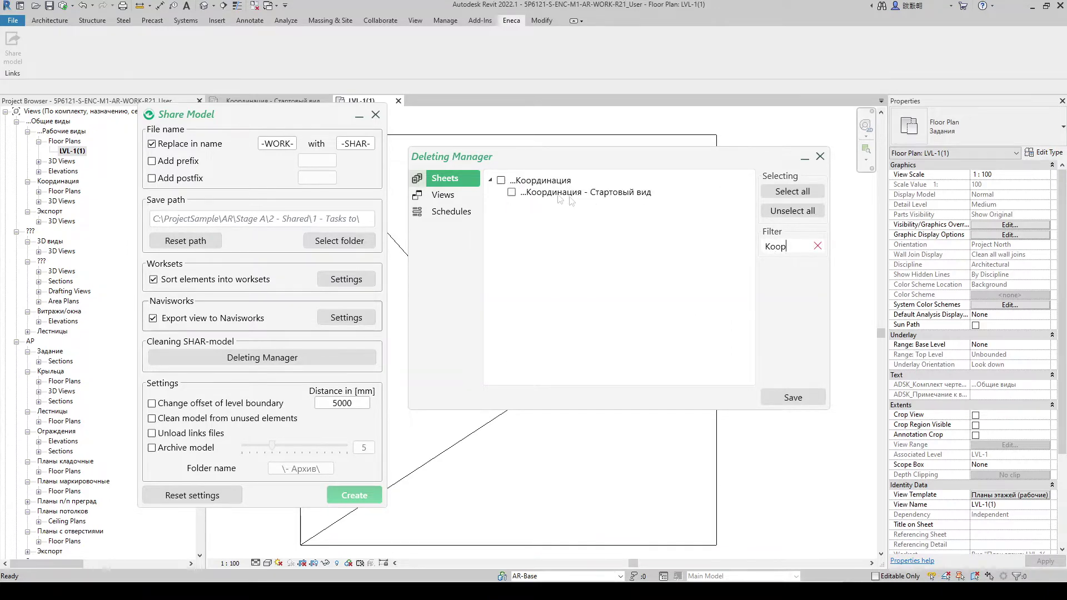
left_click(501, 180)
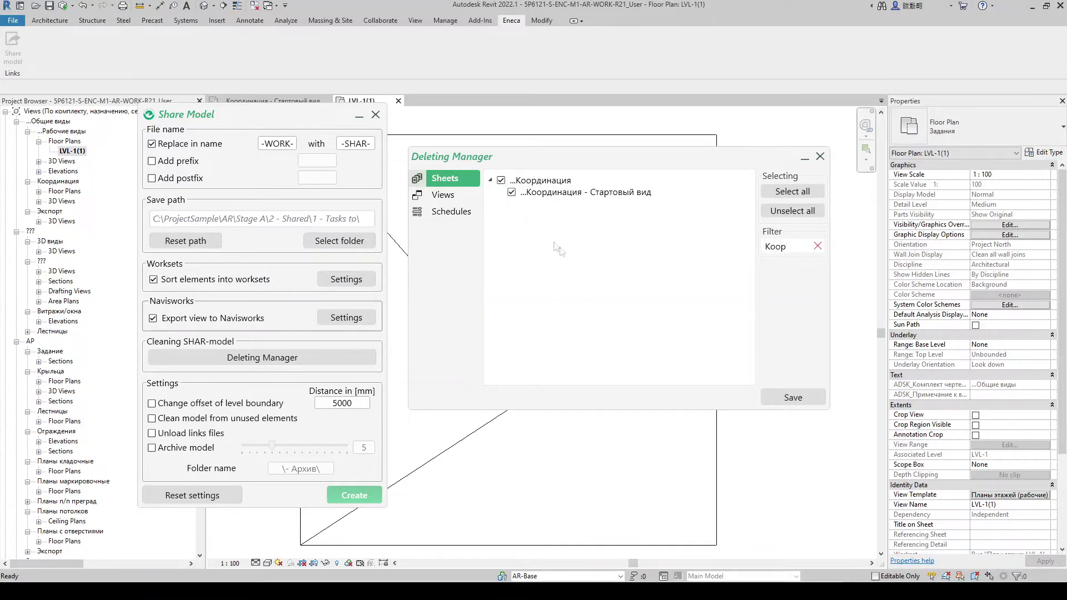
left_click(793, 398)
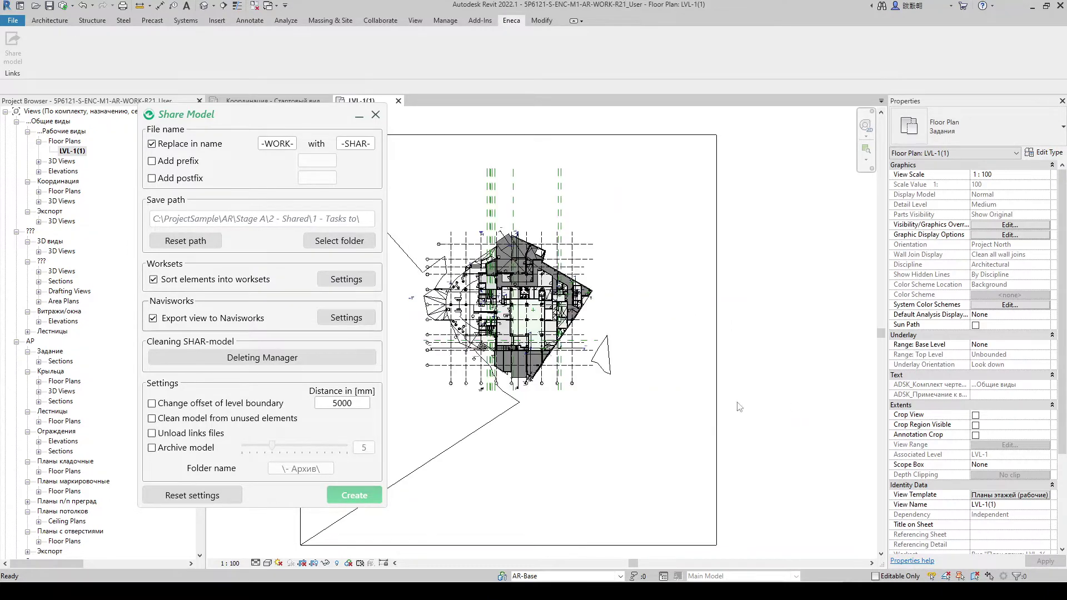
- Enable the 5000 mm level boundary offset, unused-element cleaning and link file unloading, and create the share model
left_click(243, 419)
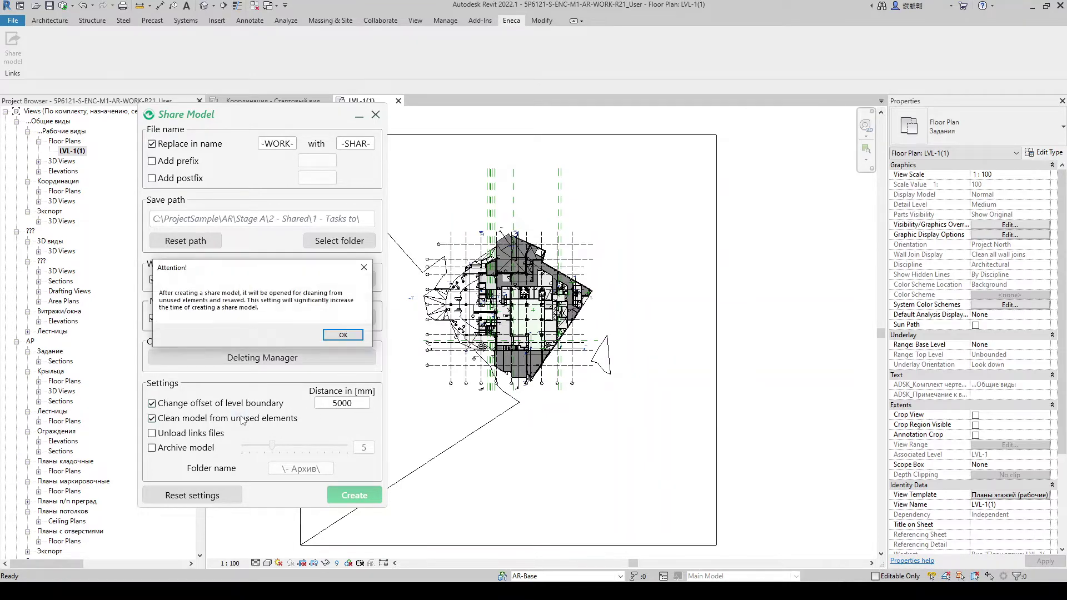
left_click(332, 334)
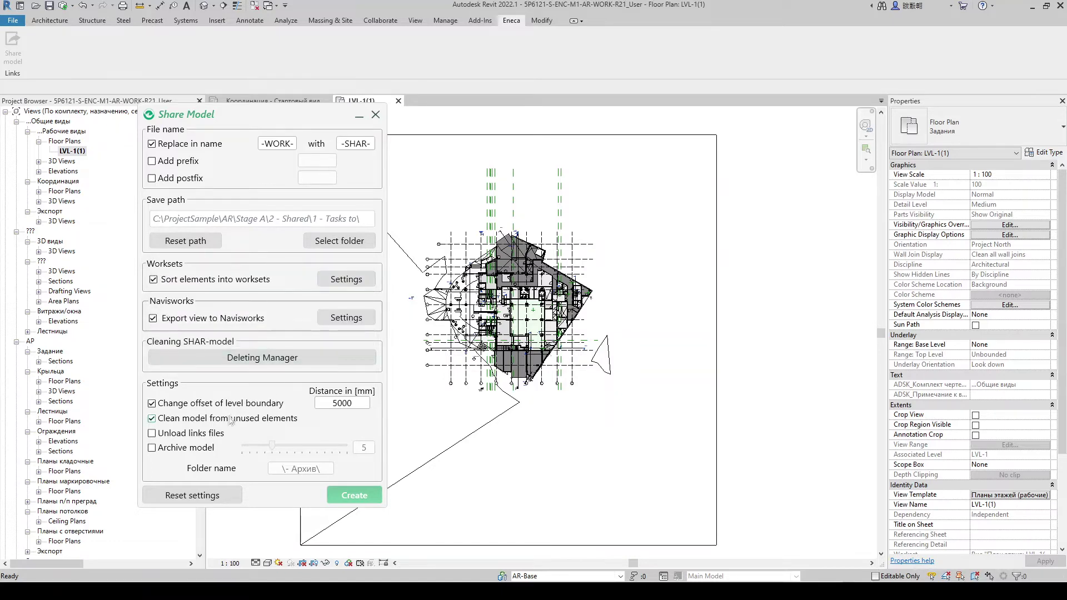
left_click(202, 437)
left_click(345, 496)
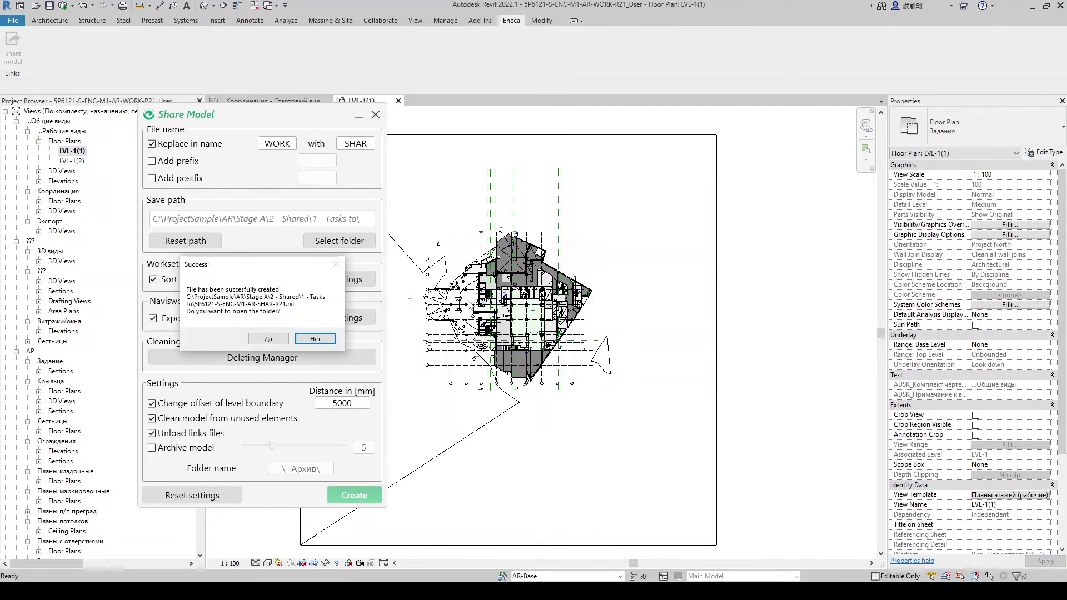
- Open the output folder of the share model, inspect the generated files, and return to the model
left_click(267, 340)
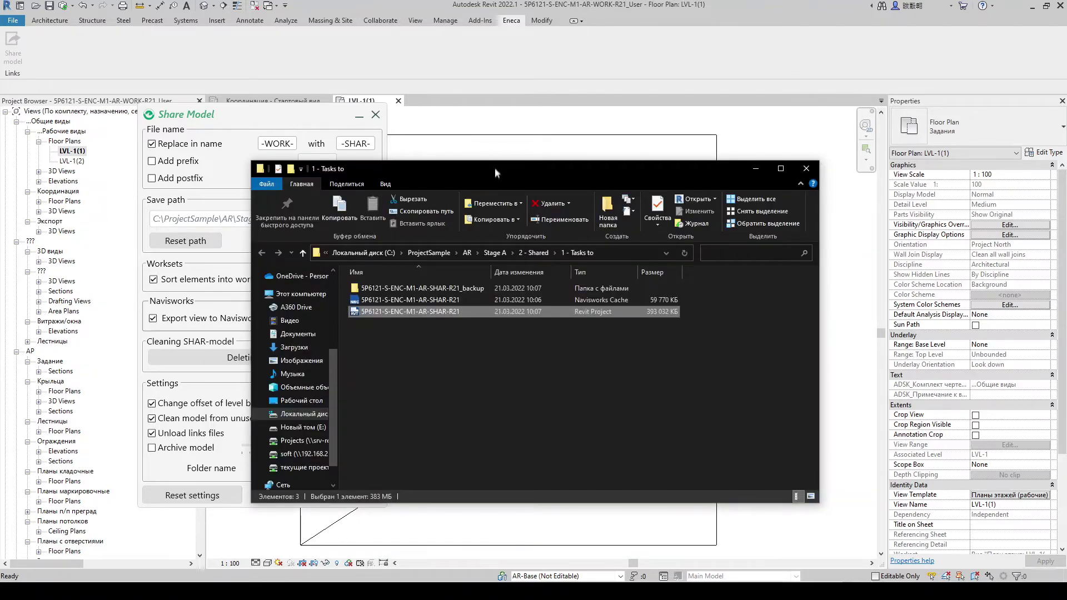
left_click_drag(496, 176, 470, 128)
left_click(577, 207)
left_click_drag(537, 328, 469, 322)
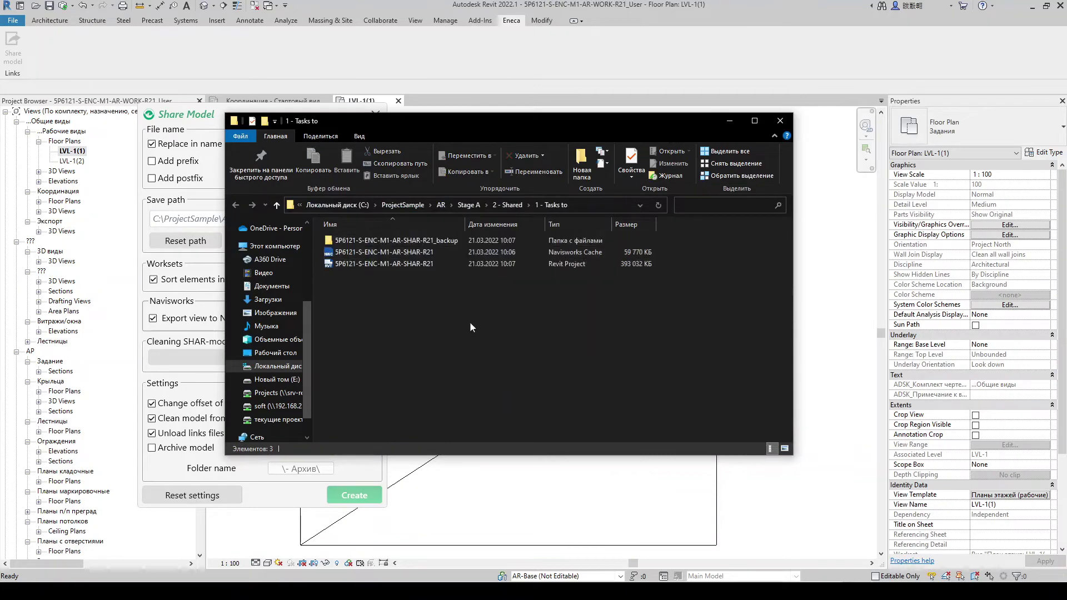
left_click(728, 121)
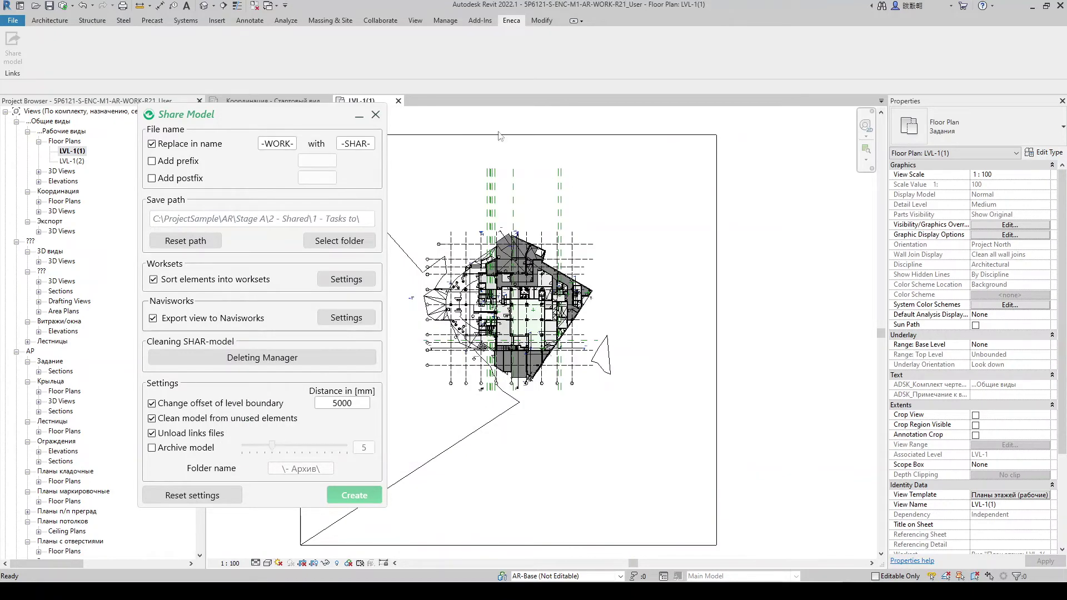
- Set the Share Model window aside and review the Worksets list, including LINK-DWG, По умолчанию and the three AP-BS worksets, and close it
left_click(359, 115)
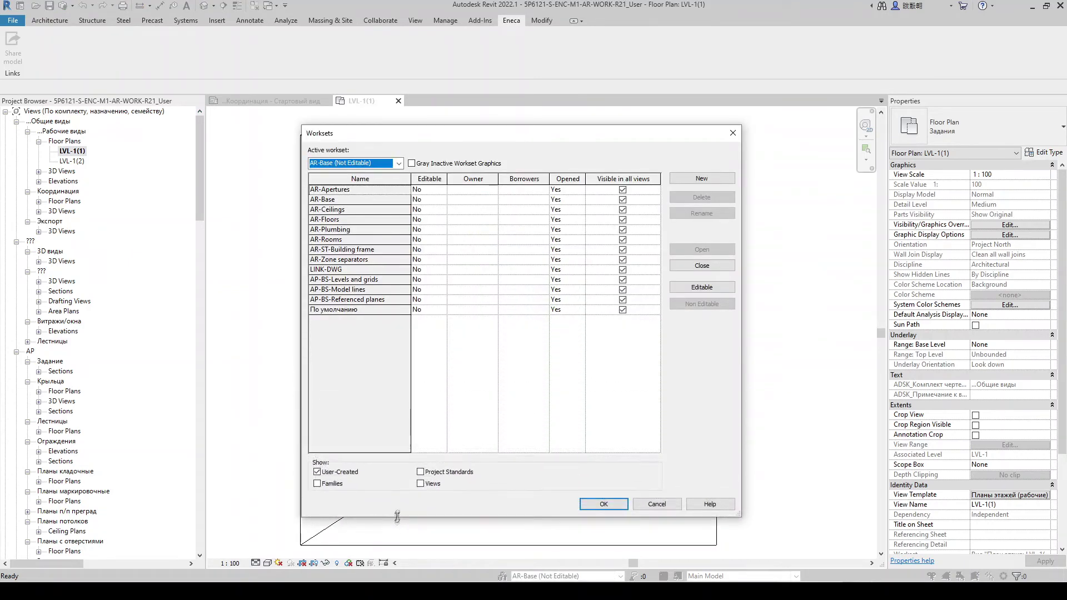
left_click(331, 269)
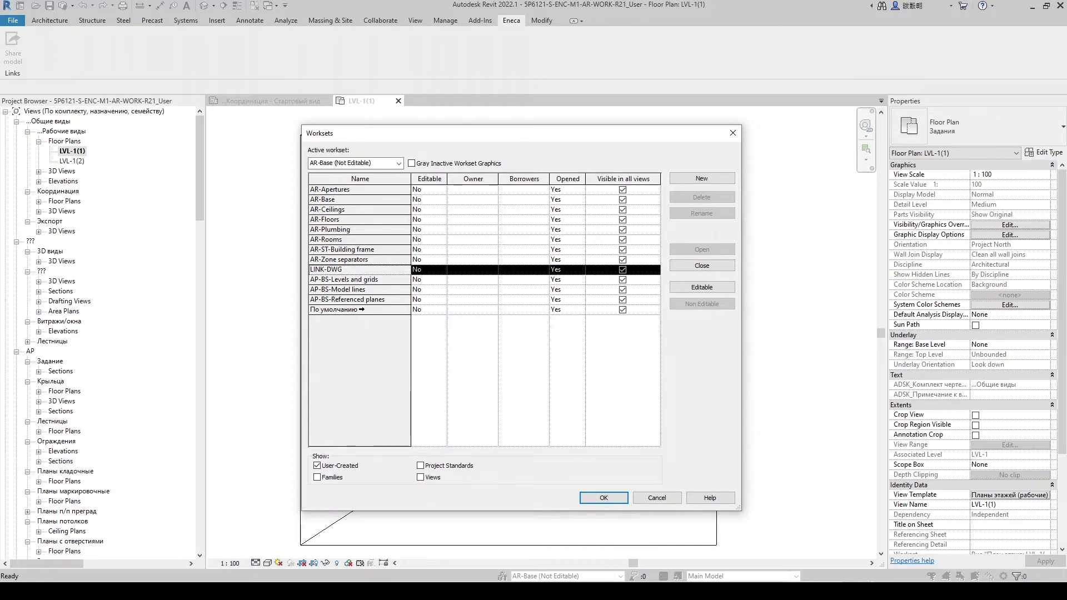
left_click(361, 310)
left_click(359, 301)
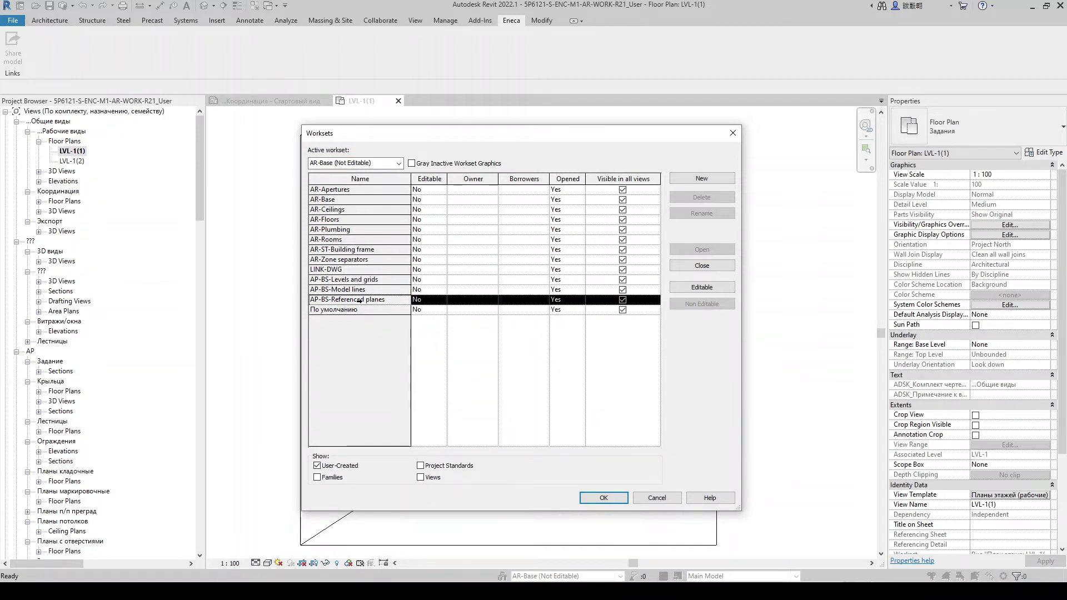
left_click(354, 289)
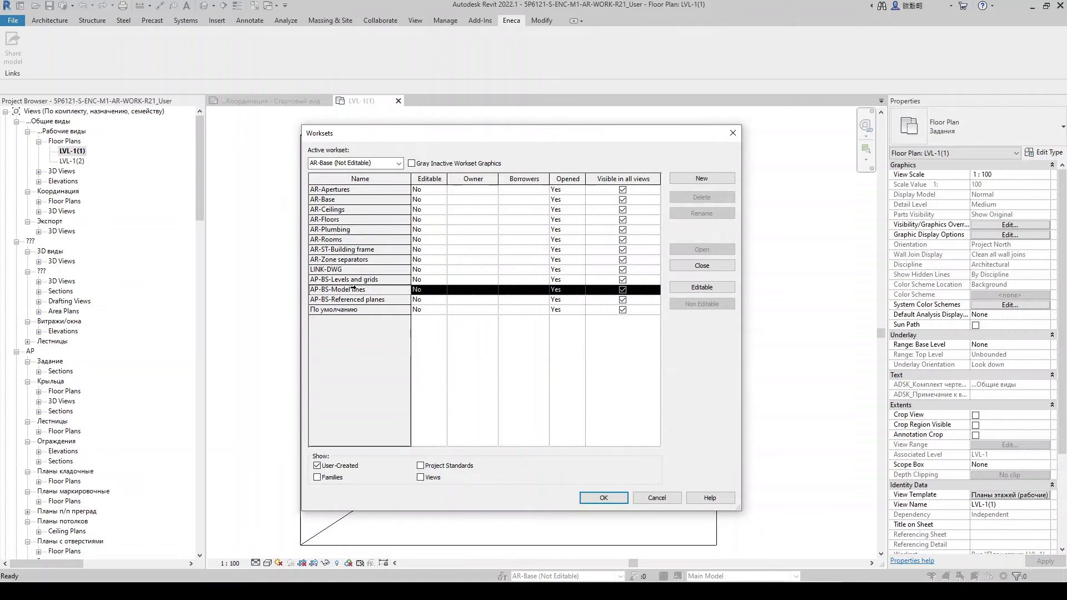
left_click(354, 280)
key("shift+Down")
key("shift+Down")
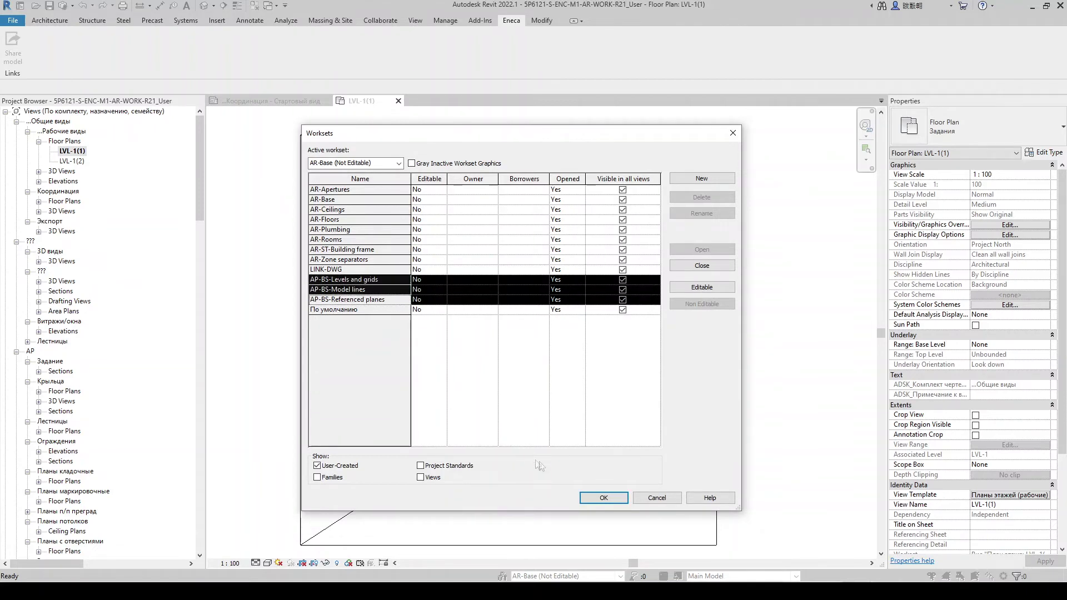
left_click(603, 498)
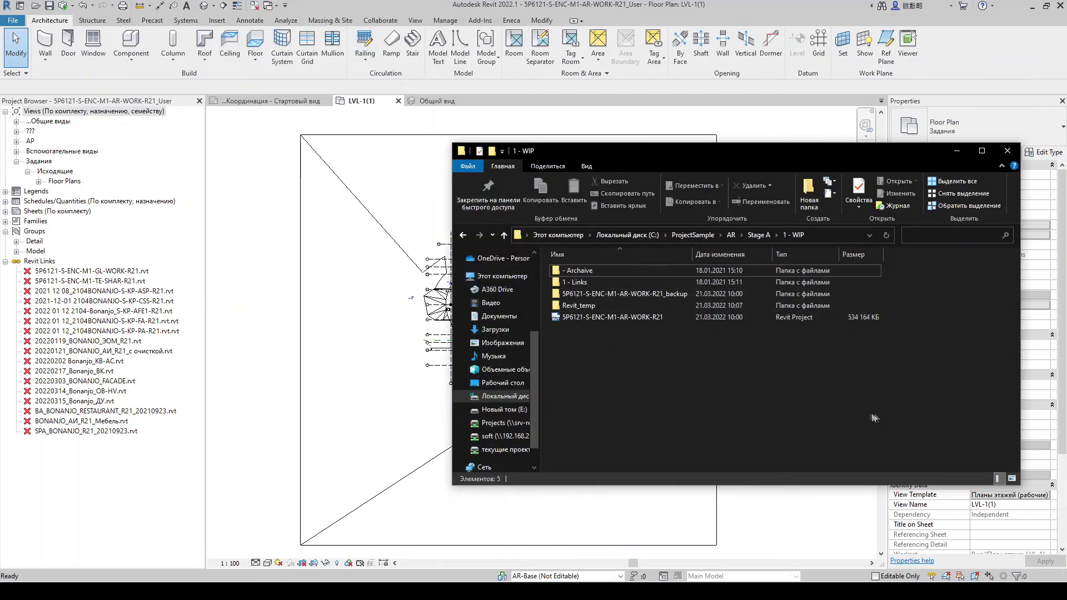
- Check the file size of the 5P6121-S-ENC-M1-AR-WORK-R21 Revit project in the 1 - WIP folder
left_click_drag(926, 405, 711, 320)
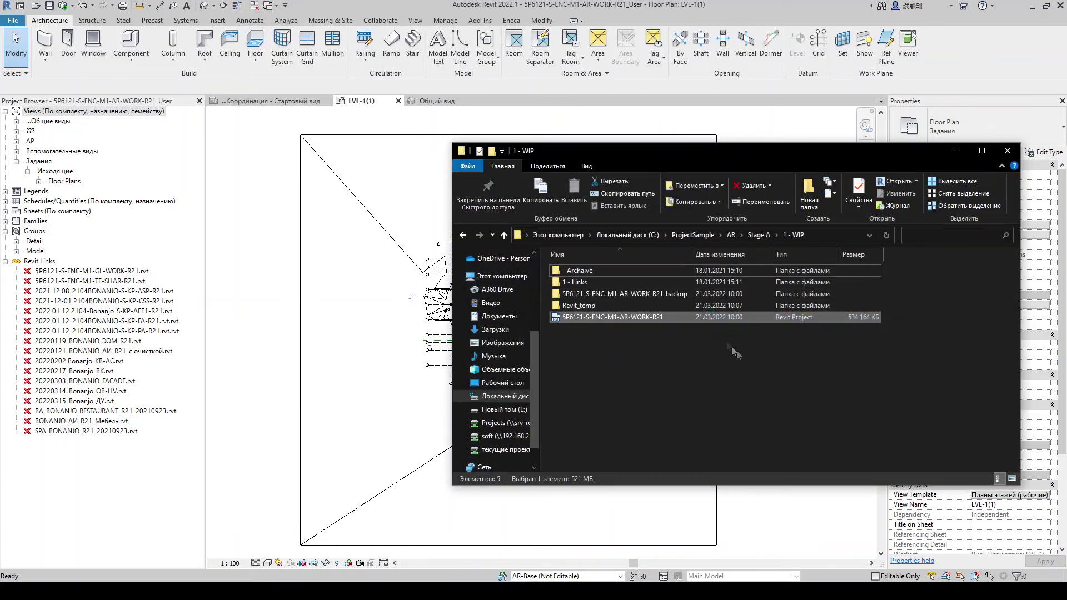
left_click(861, 369)
left_click_drag(932, 375, 848, 311)
left_click(822, 369)
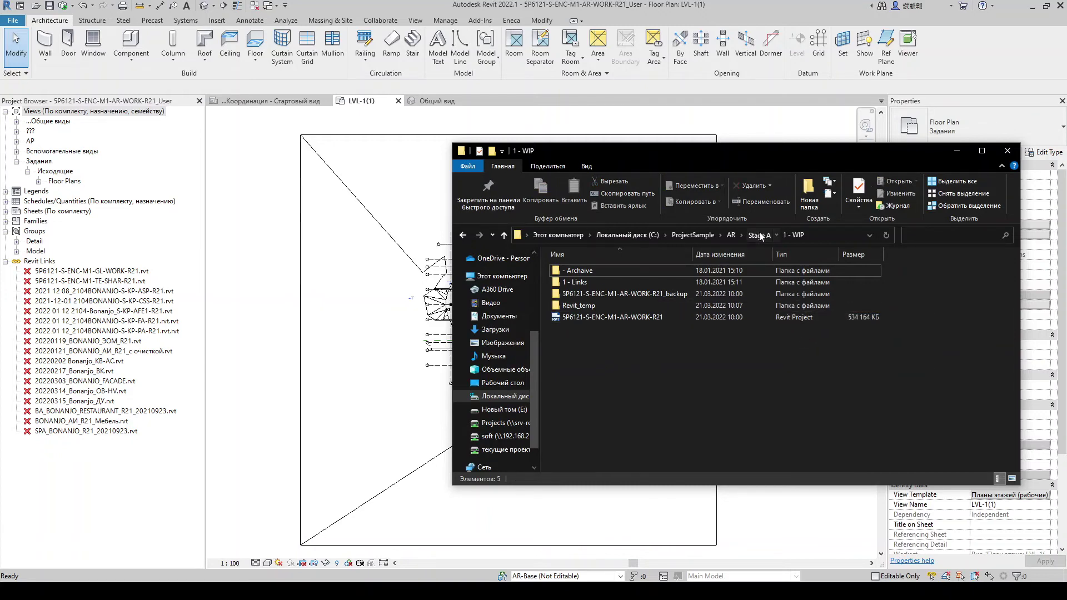
- Go to Stage A > 2 - Shared > 1 - Tasks to and check the 5P6121-S-ENC-M1-AR-SHAR-R21 Revit project's file size
left_click(759, 235)
double_click(603, 285)
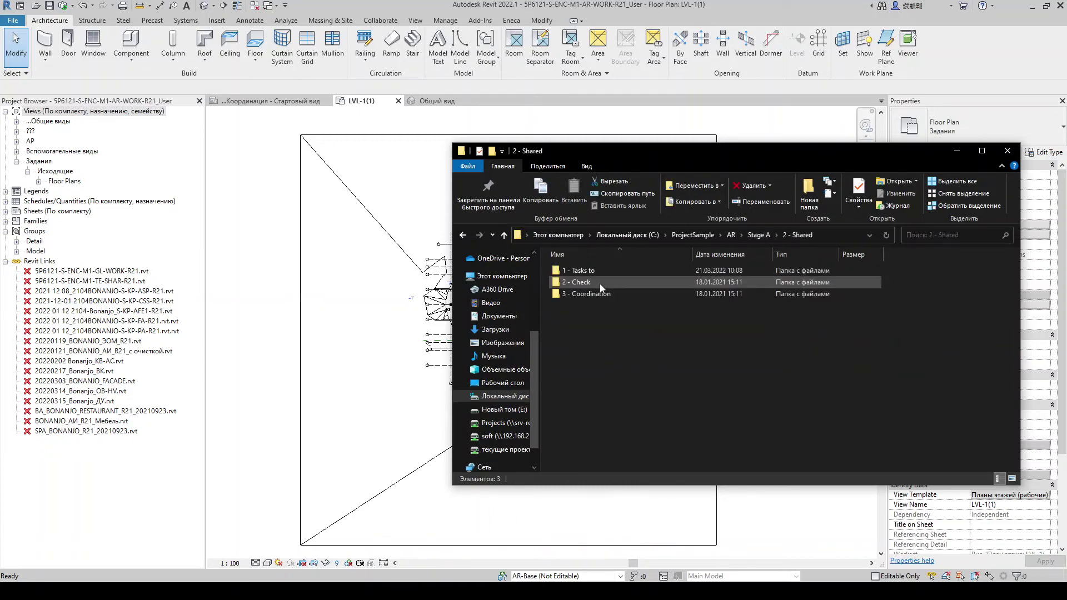
double_click(592, 272)
left_click_drag(961, 377, 837, 328)
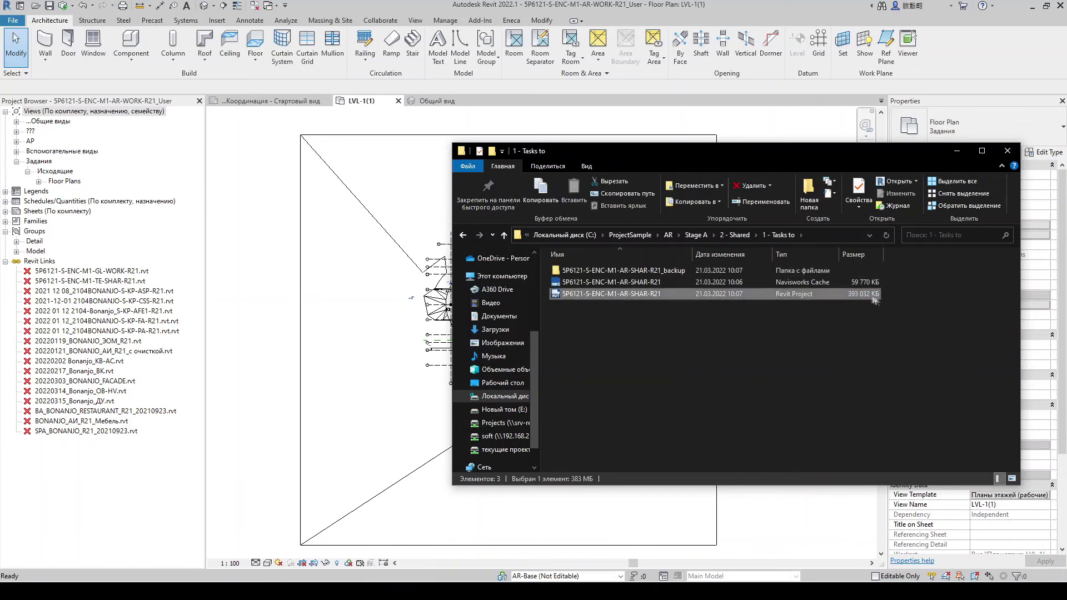
left_click(777, 337)
- Inspect the exported 5P6121-S-ENC-M1-AR-SHAR-R21 cache model from another side in Navisworks and close it
left_click(639, 283)
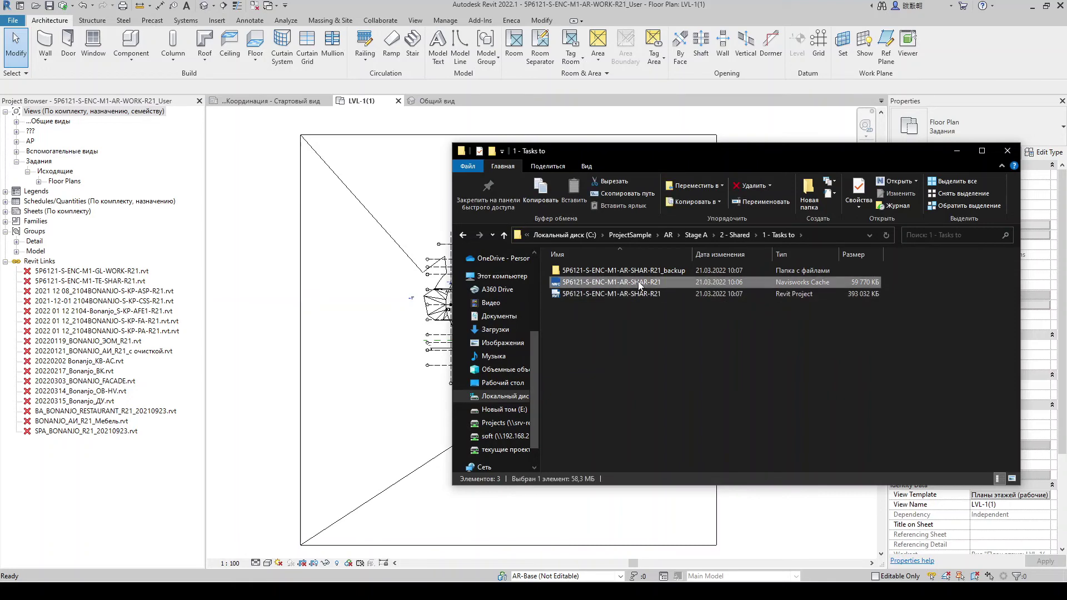
left_click(965, 150)
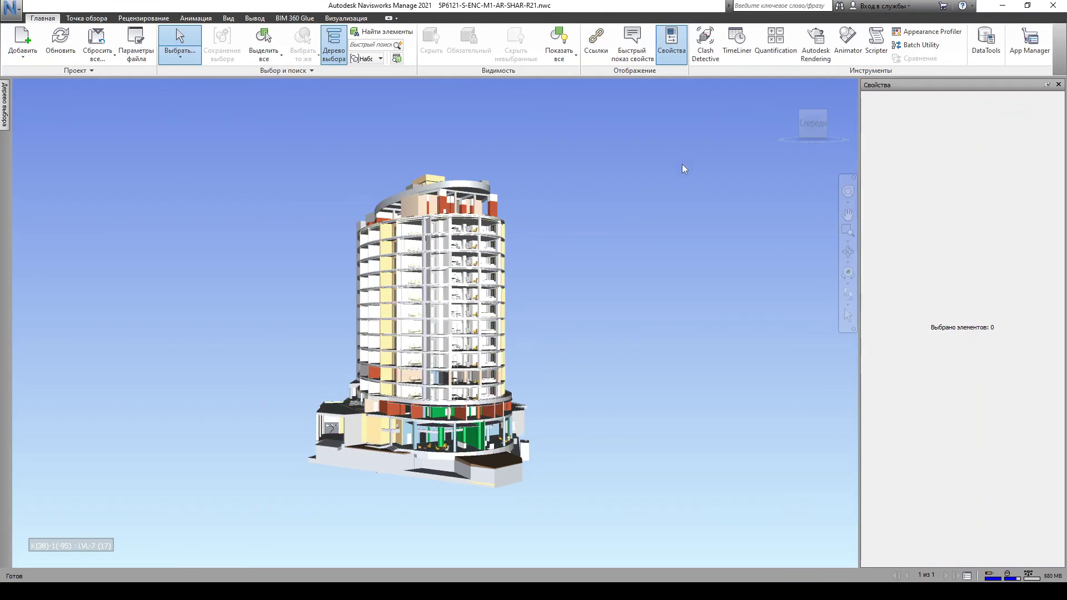
middle_click_drag(678, 171, 354, 216, "shift")
left_click(1049, 6)
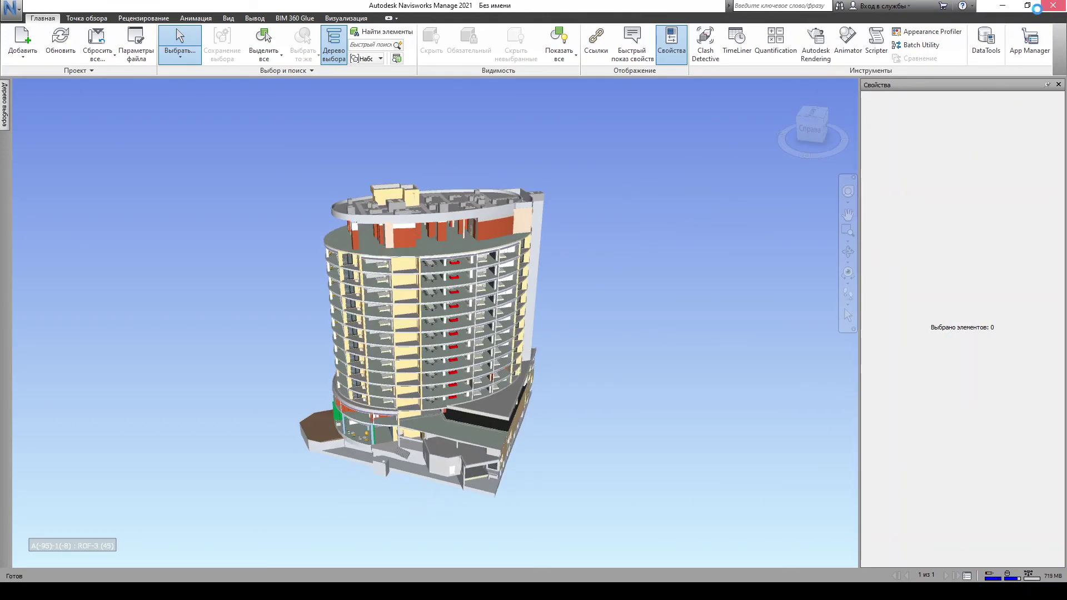